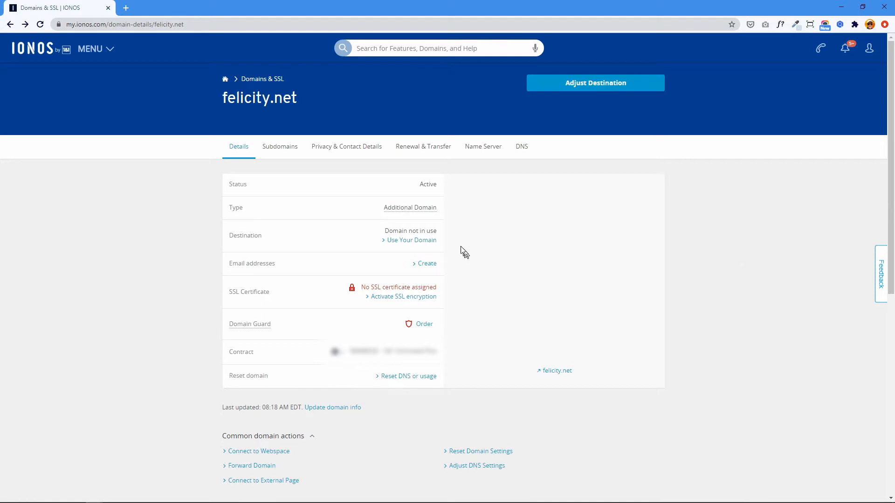
Start a WordPress website for the unused domain felicity.net, with felicity as the website title.
{"action": "left_click", "coordinate": [414, 241]}
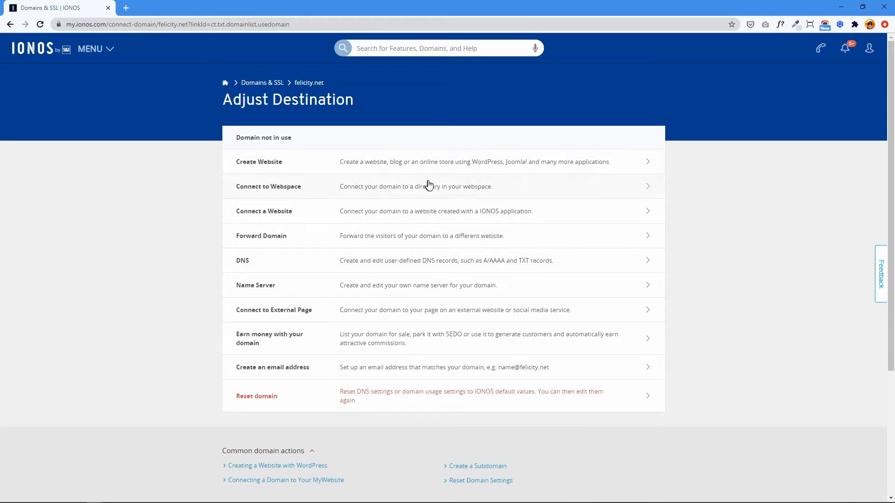
{"action": "left_click", "coordinate": [489, 165]}
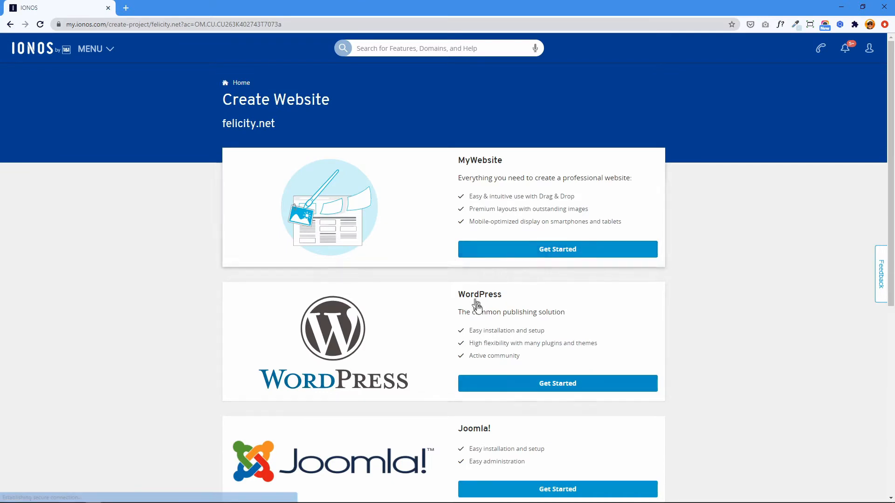
{"action": "left_click", "coordinate": [547, 390]}
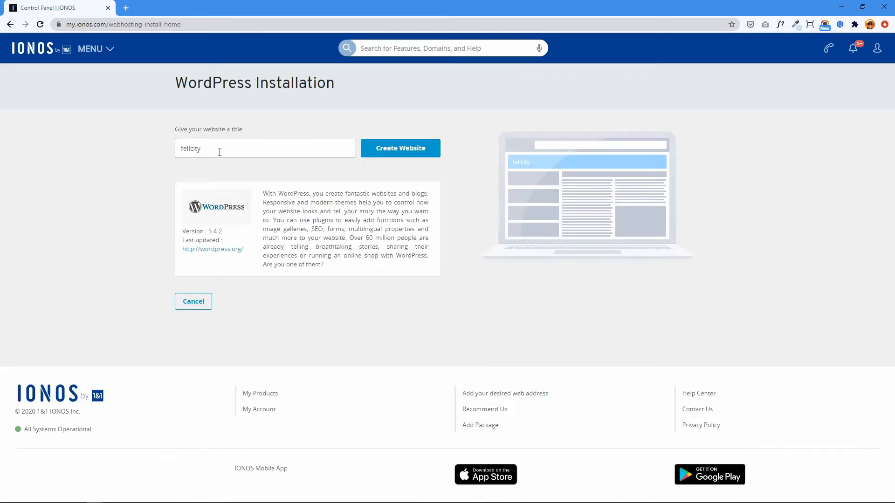
{"action": "left_click", "coordinate": [394, 158]}
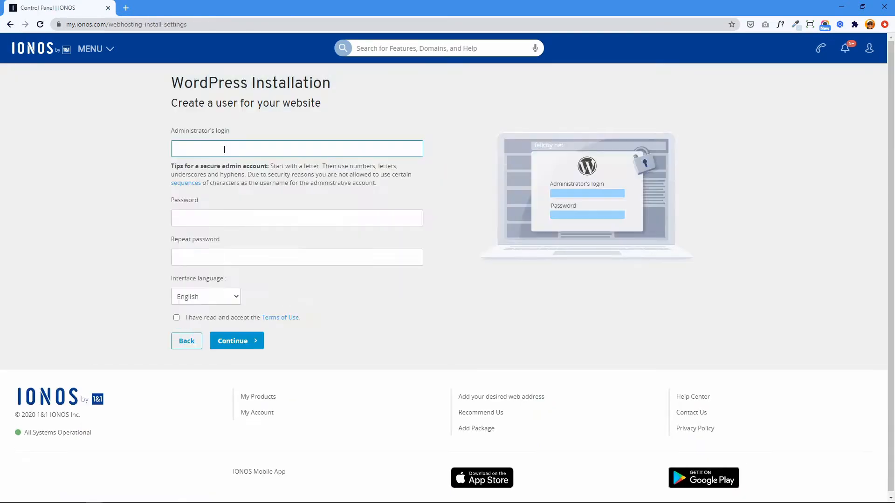
Create the administrator user with login felicity, enter and repeat the account password, and accept the Terms of Use.
{"action": "type", "text": "felicity"}
{"action": "key", "text": "Tab"}
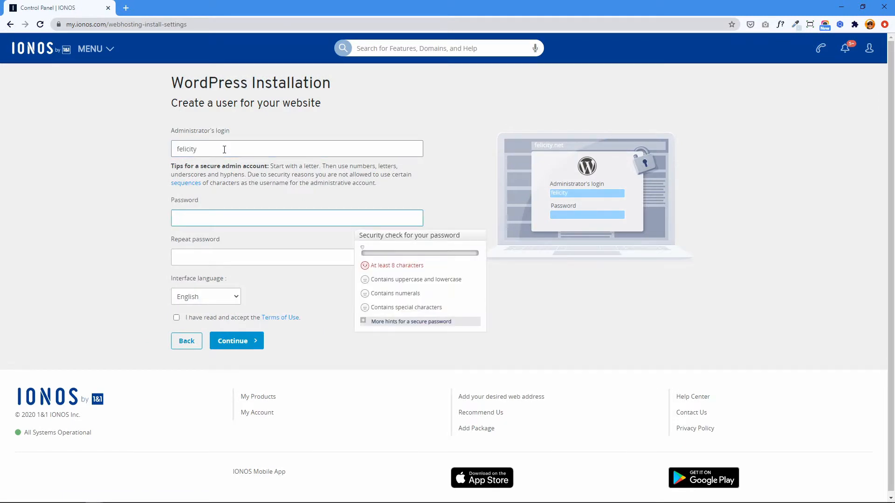
{"action": "key", "text": "ctrl+v"}
{"action": "key", "text": "Tab"}
{"action": "key", "text": "ctrl+v"}
{"action": "left_click", "coordinate": [172, 325]}
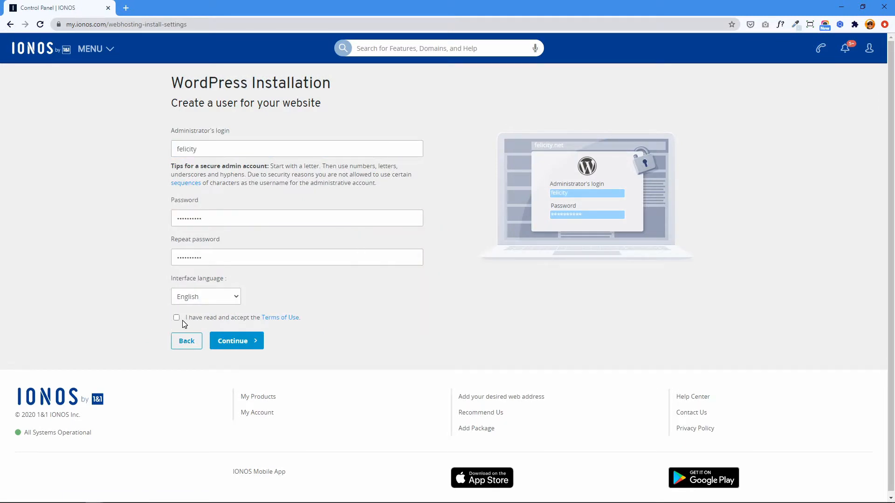
{"action": "left_click", "coordinate": [176, 318]}
{"action": "left_click", "coordinate": [233, 339]}
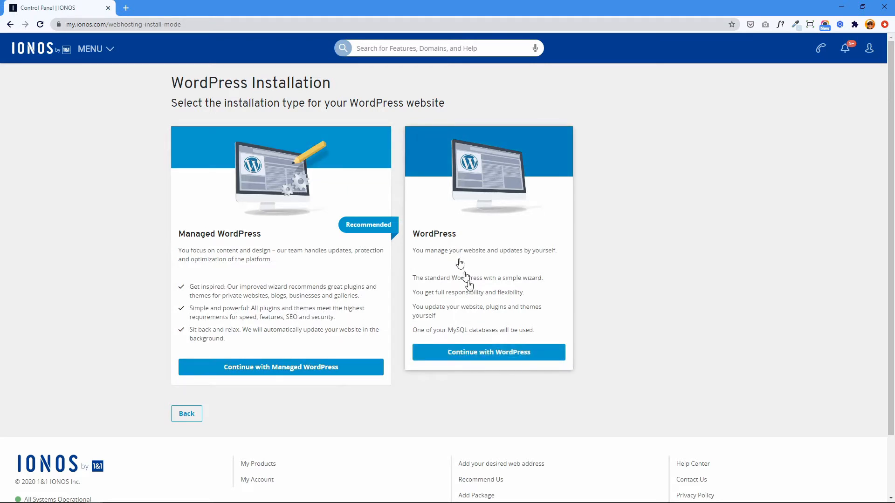
Install the standard self-managed WordPress type and open the new site's admin dashboard, skipping the setup assistant.
{"action": "left_click", "coordinate": [489, 356]}
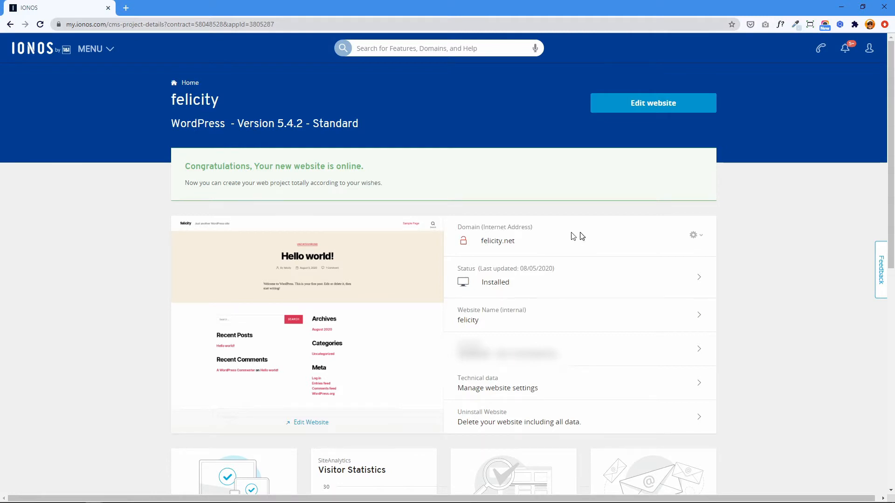
{"action": "left_click", "coordinate": [659, 107]}
{"action": "left_click", "coordinate": [497, 315]}
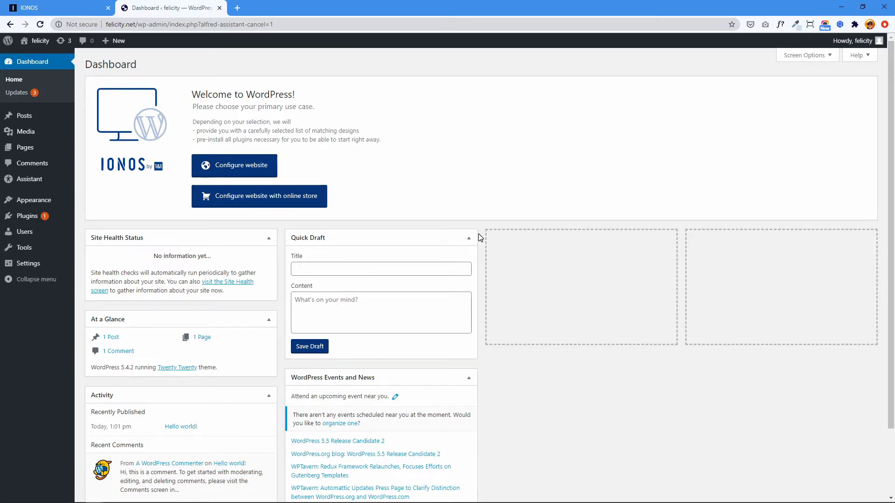
Find the Astra theme in the theme directory, install and activate it, and check the site's front page.
{"action": "left_click", "coordinate": [29, 204]}
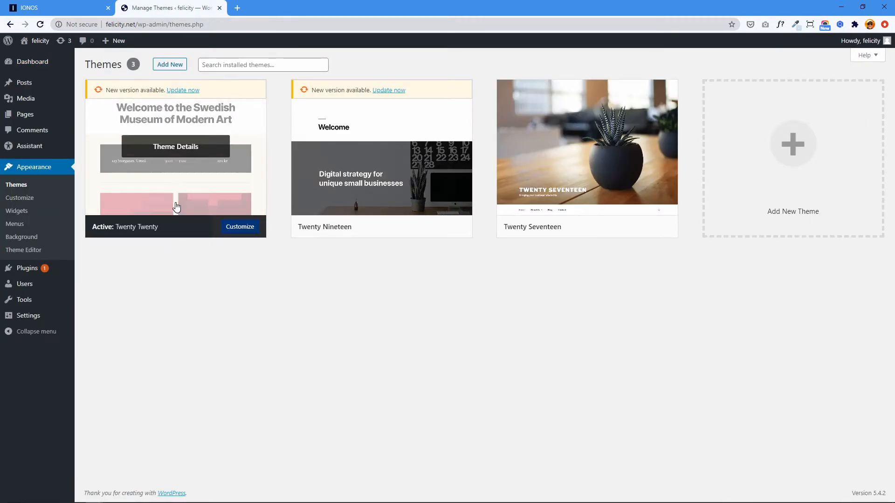
{"action": "left_click", "coordinate": [167, 64]}
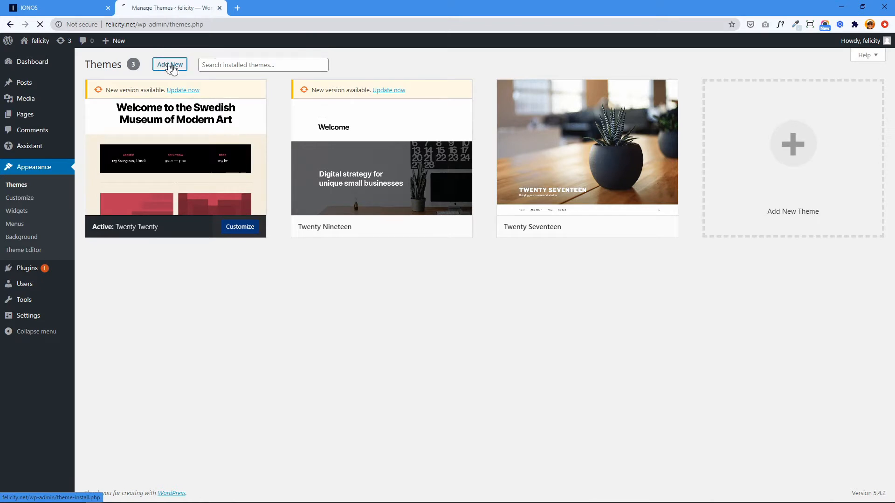
{"action": "left_click", "coordinate": [794, 91]}
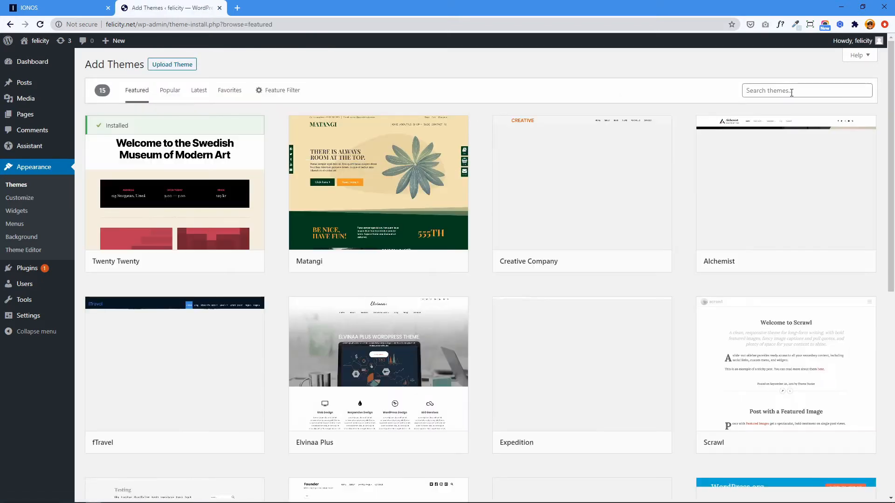
{"action": "type", "text": "astra"}
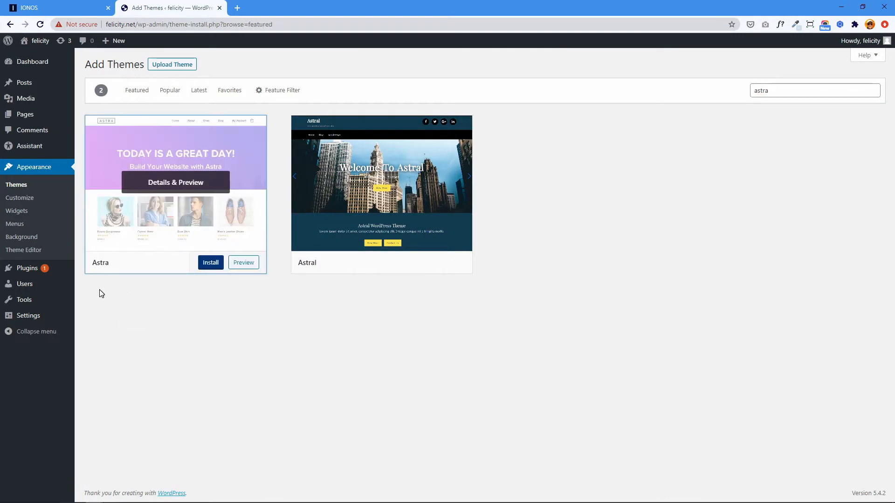
{"action": "left_click", "coordinate": [210, 264]}
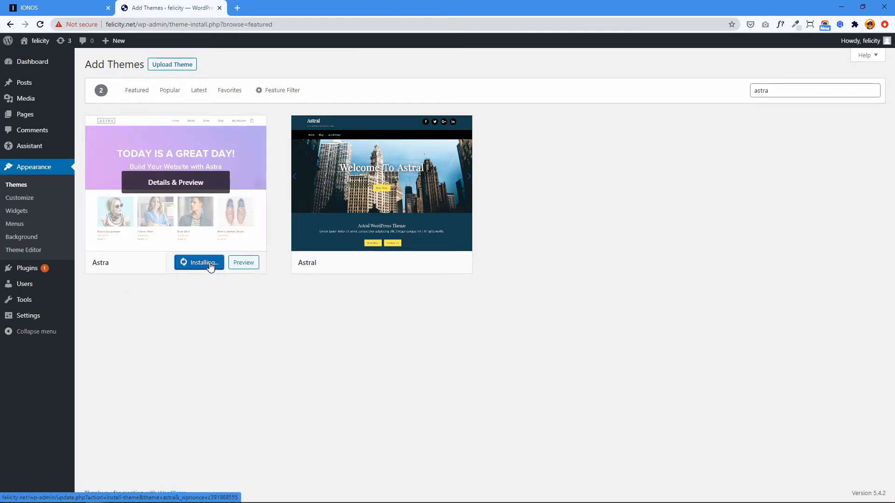
{"action": "left_click", "coordinate": [198, 264]}
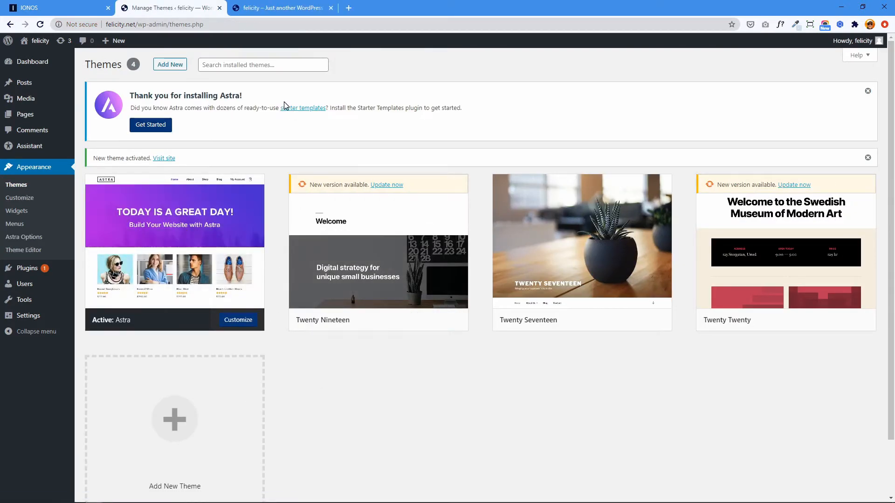
{"action": "left_click", "coordinate": [275, 8]}
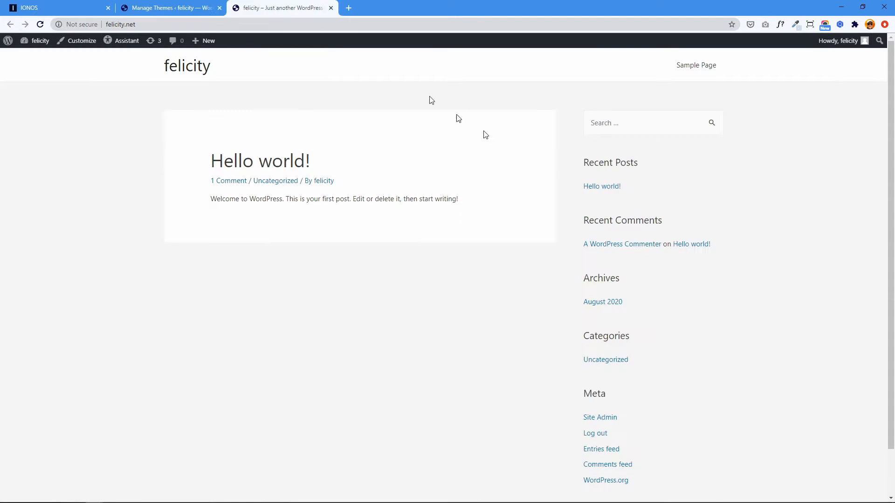
{"action": "scroll", "coordinate": [741, 231], "scroll_direction": "down", "scroll_amount": 1}
{"action": "scroll", "coordinate": [740, 236], "scroll_direction": "up", "scroll_amount": 1}
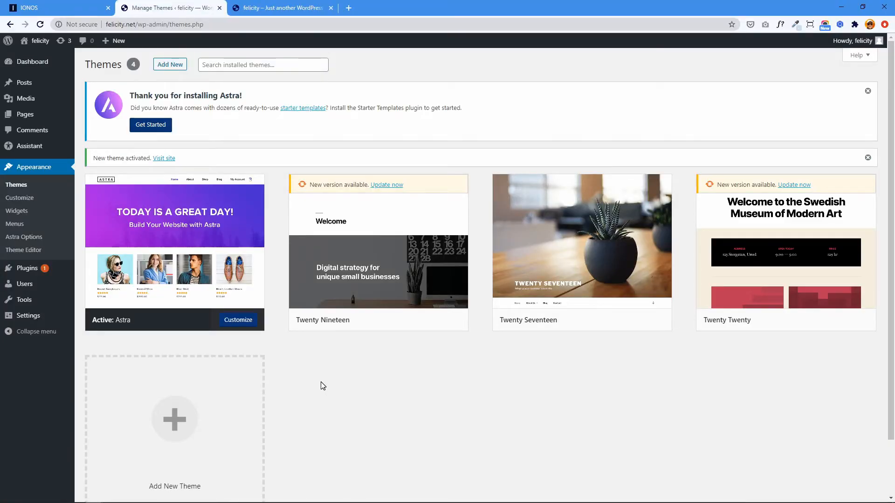
Open Astra Options from the active theme's details and install the starter template importer plugin.
{"action": "mouse_move", "coordinate": [187, 242]}
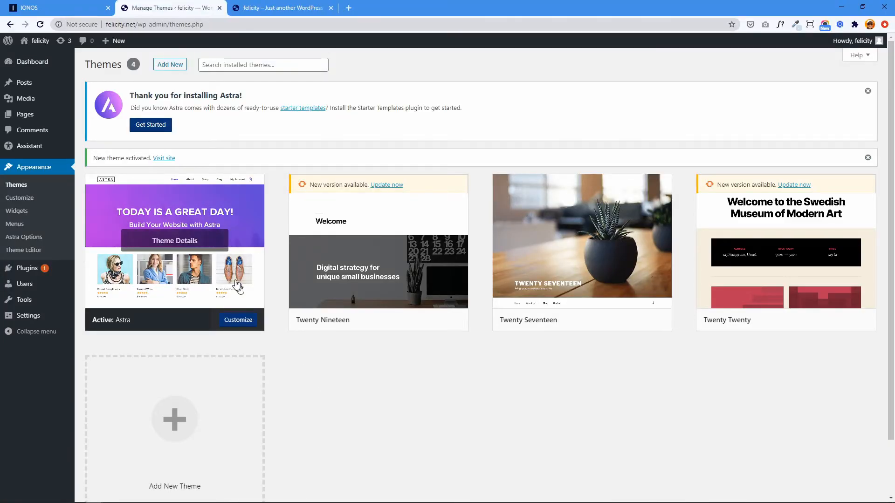
{"action": "left_click", "coordinate": [169, 247]}
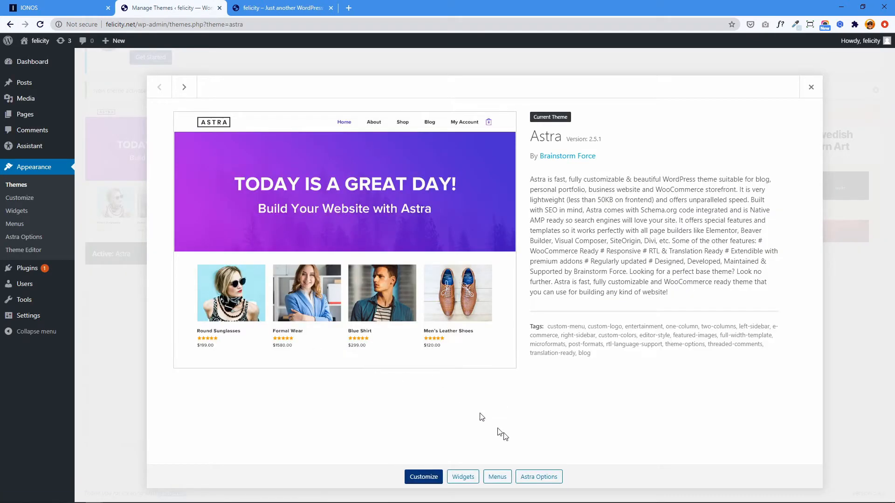
{"action": "left_click", "coordinate": [539, 477]}
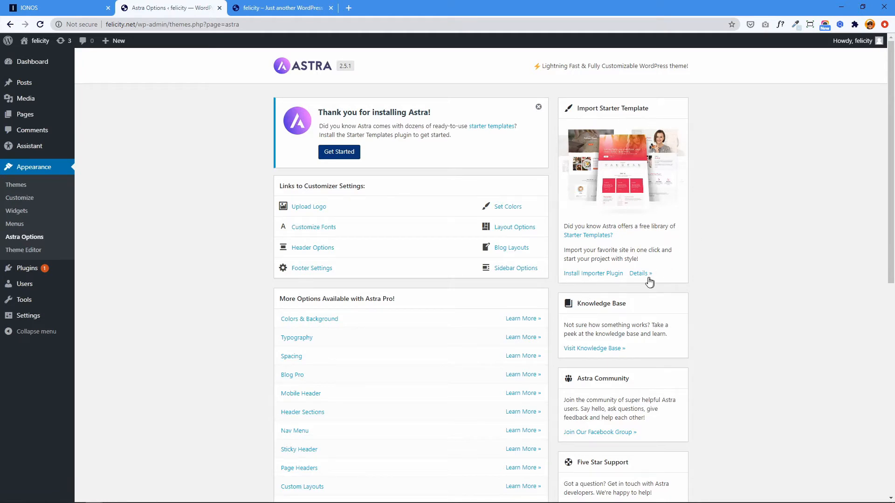
{"action": "left_click", "coordinate": [591, 275]}
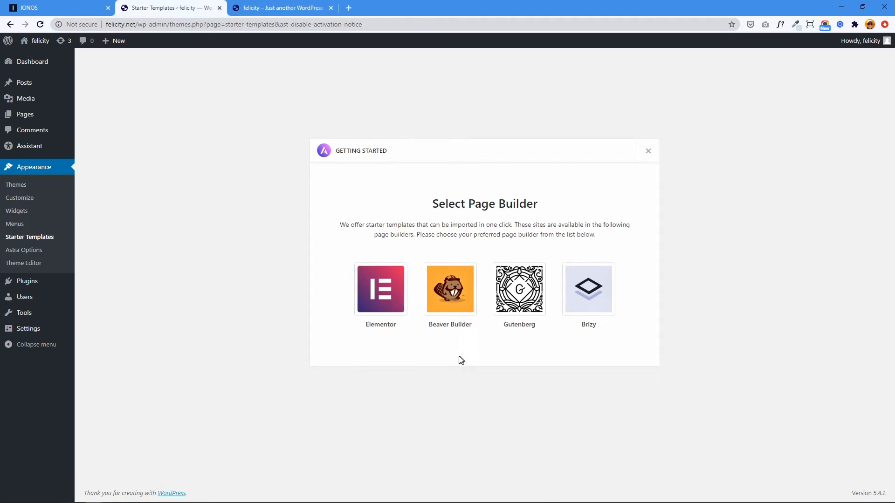
Choose Elementor as the page builder and filter the starter templates to free ones.
{"action": "left_click", "coordinate": [393, 318]}
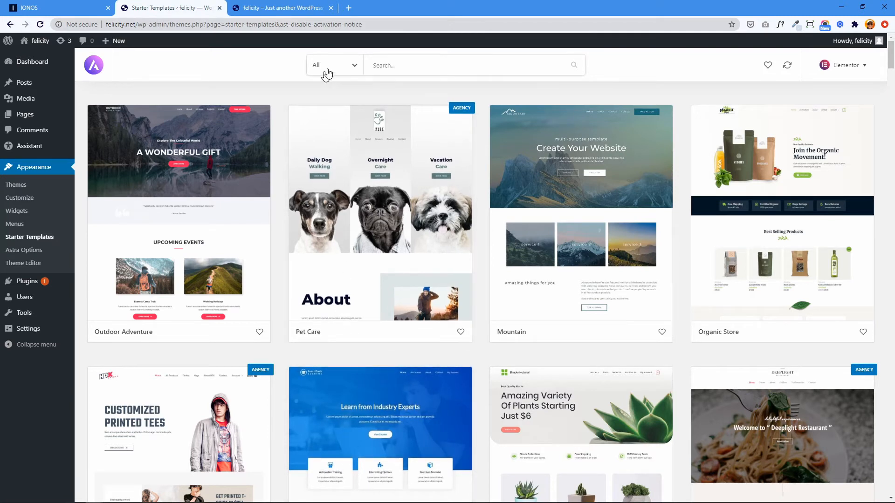
{"action": "left_click", "coordinate": [353, 69]}
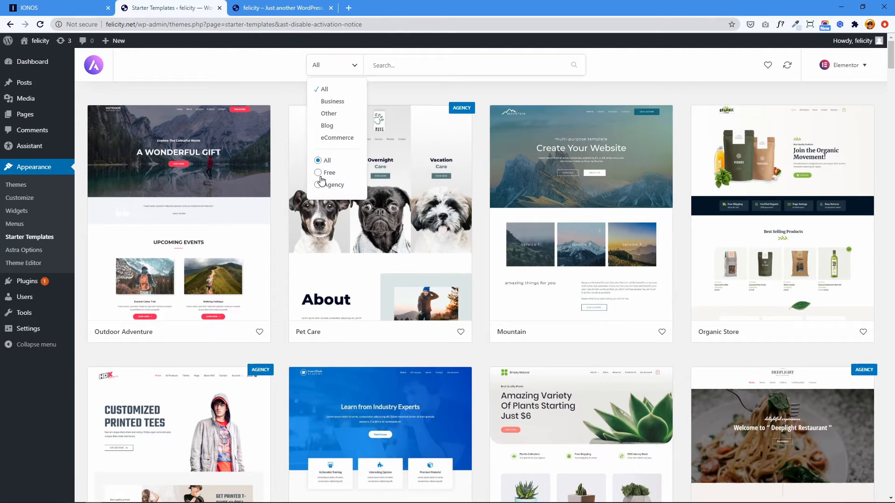
{"action": "left_click", "coordinate": [318, 173]}
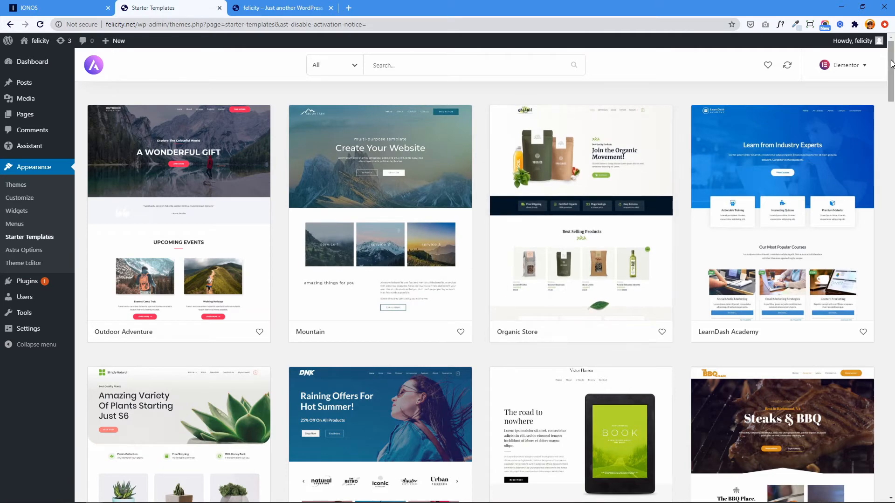
Import the complete Outdoor Adventure site with its customizer settings, widgets, required plugins and content.
{"action": "mouse_move", "coordinate": [892, 64]}
{"action": "left_mouse_down"}
{"action": "mouse_move", "coordinate": [890, 456]}
{"action": "mouse_move", "coordinate": [890, 63]}
{"action": "left_mouse_up"}
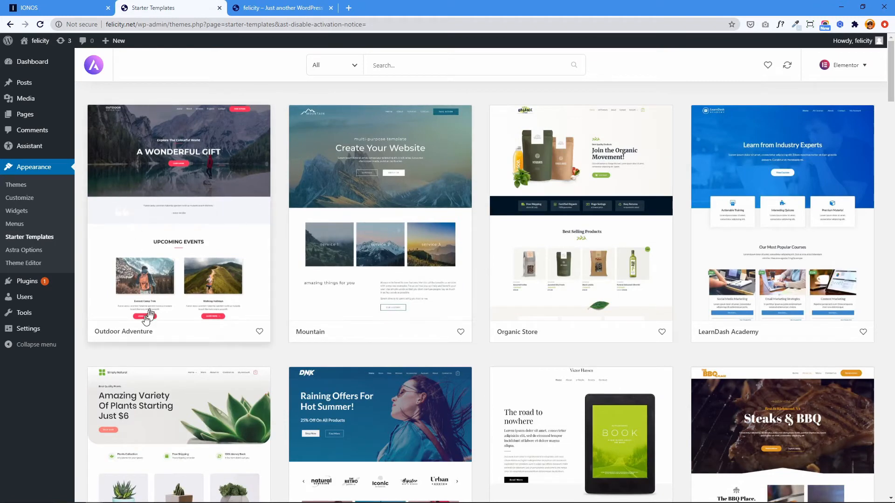
{"action": "left_click", "coordinate": [194, 186]}
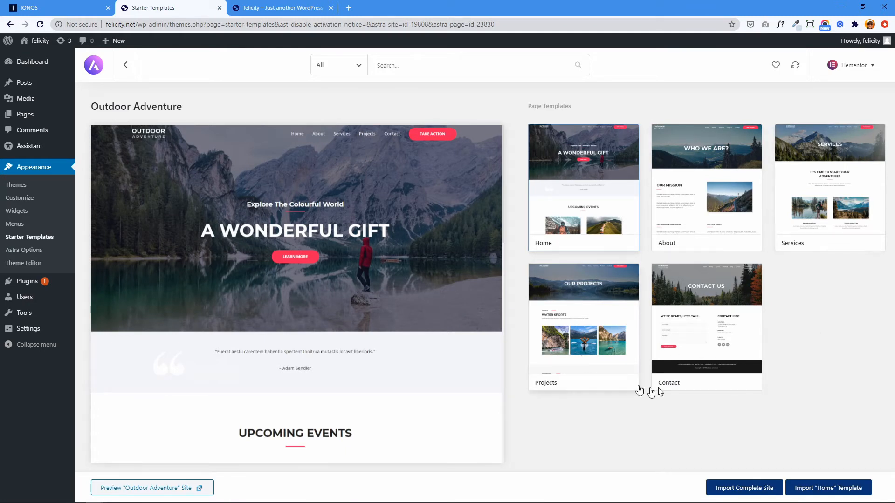
{"action": "left_click", "coordinate": [744, 490]}
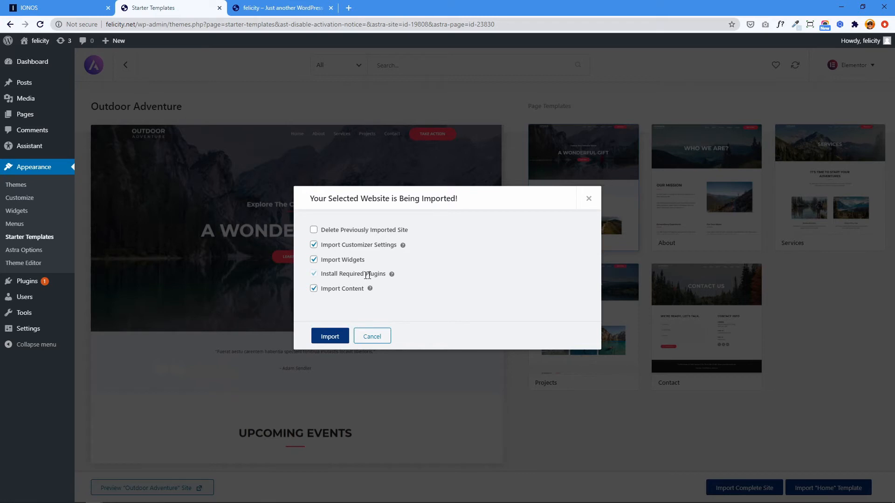
{"action": "left_click", "coordinate": [335, 338]}
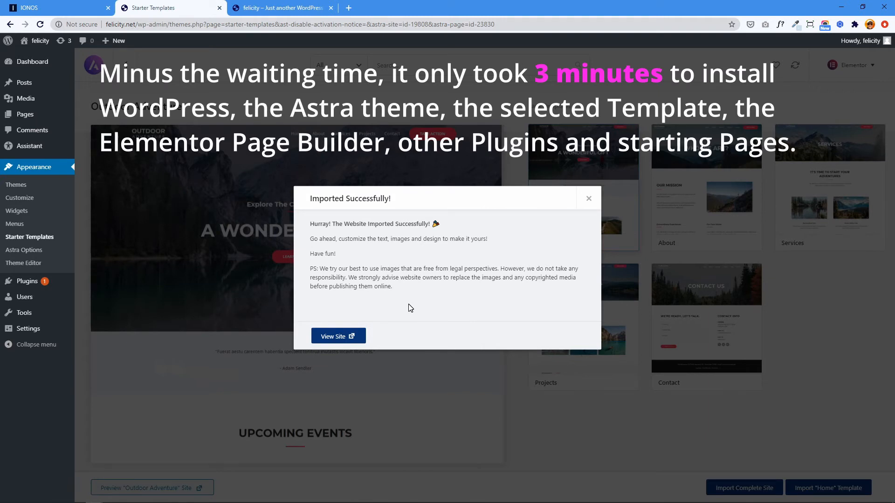
View the imported site and examine its Home, About, Services, Projects and Contact pages.
{"action": "left_click", "coordinate": [350, 335]}
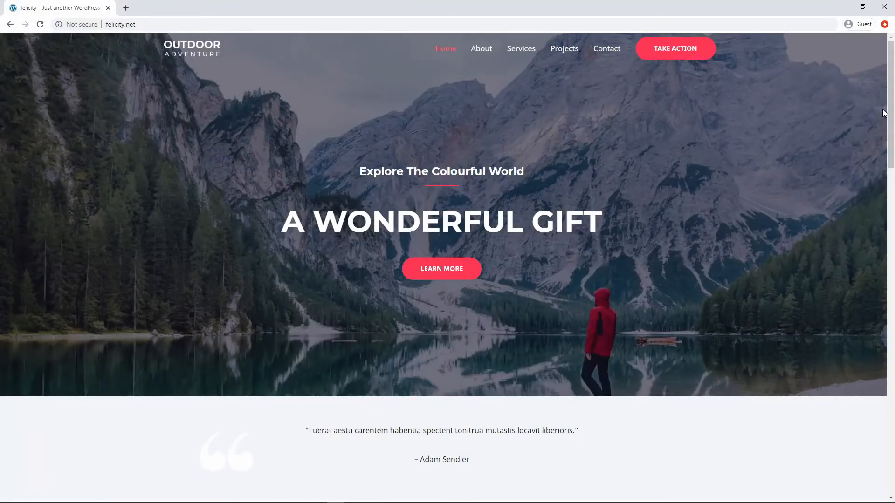
{"action": "mouse_move", "coordinate": [891, 88]}
{"action": "left_mouse_down"}
{"action": "mouse_move", "coordinate": [876, 420]}
{"action": "mouse_move", "coordinate": [892, 339]}
{"action": "mouse_move", "coordinate": [894, 88]}
{"action": "left_mouse_up"}
{"action": "left_click", "coordinate": [479, 51]}
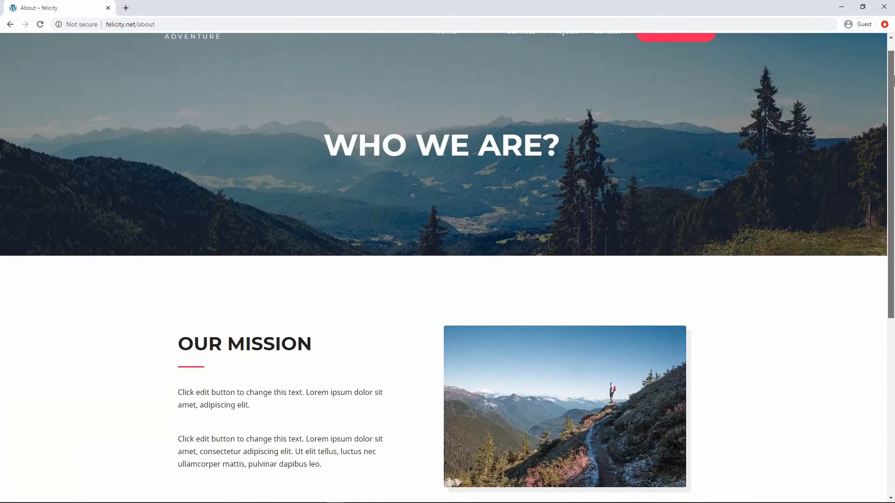
{"action": "mouse_move", "coordinate": [894, 81]}
{"action": "left_mouse_down"}
{"action": "mouse_move", "coordinate": [894, 280]}
{"action": "mouse_move", "coordinate": [893, 70]}
{"action": "left_mouse_up"}
{"action": "left_click", "coordinate": [522, 49]}
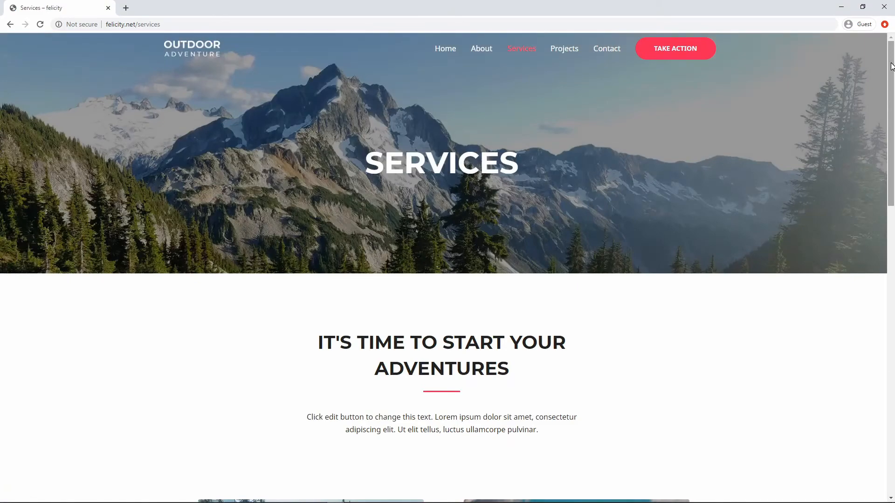
{"action": "mouse_move", "coordinate": [893, 65]}
{"action": "left_mouse_down"}
{"action": "mouse_move", "coordinate": [894, 359]}
{"action": "mouse_move", "coordinate": [894, 66]}
{"action": "left_mouse_up"}
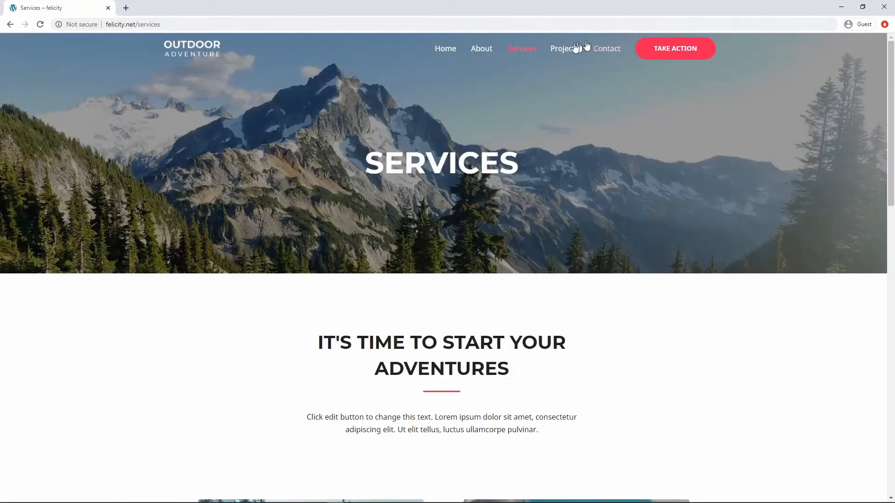
{"action": "left_click", "coordinate": [563, 51]}
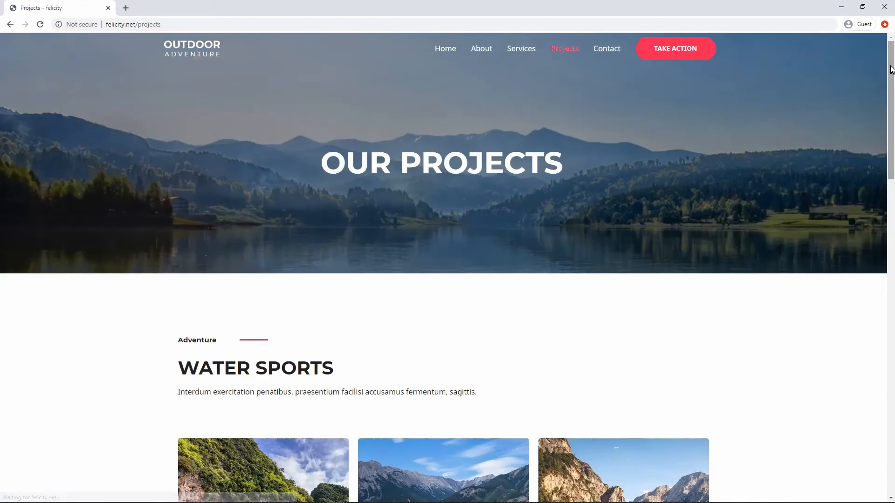
{"action": "mouse_move", "coordinate": [892, 70]}
{"action": "left_mouse_down"}
{"action": "mouse_move", "coordinate": [892, 389]}
{"action": "mouse_move", "coordinate": [892, 72]}
{"action": "left_mouse_up"}
{"action": "left_click", "coordinate": [607, 56]}
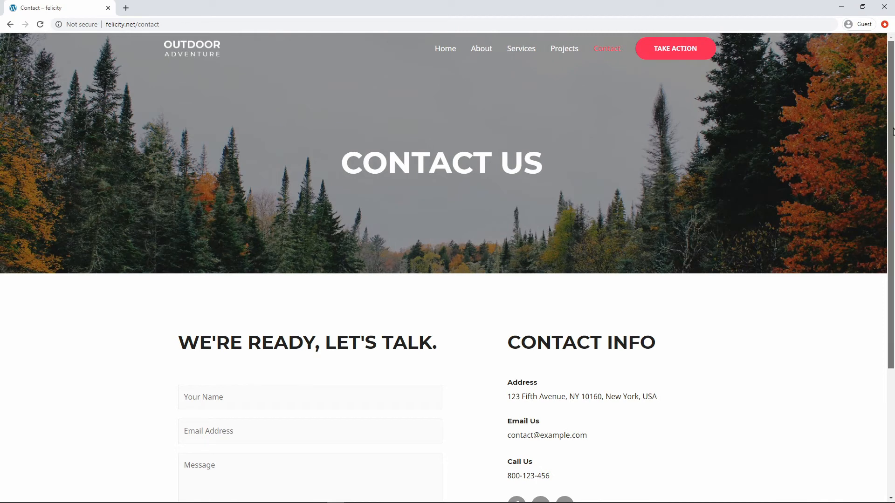
{"action": "scroll", "coordinate": [298, 263], "scroll_direction": "down", "scroll_amount": 3}
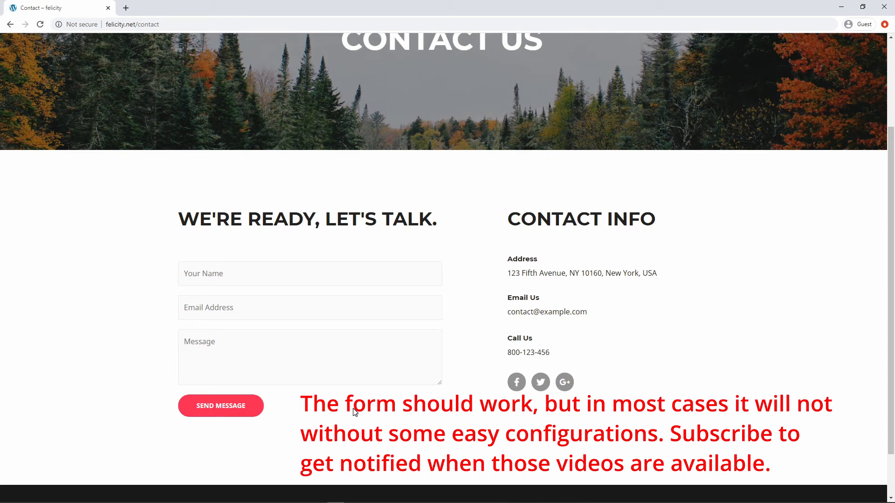
Return from the Contact page to the Home page of the imported Outdoor Adventure site.
{"action": "scroll", "coordinate": [320, 286], "scroll_direction": "up", "scroll_amount": 3}
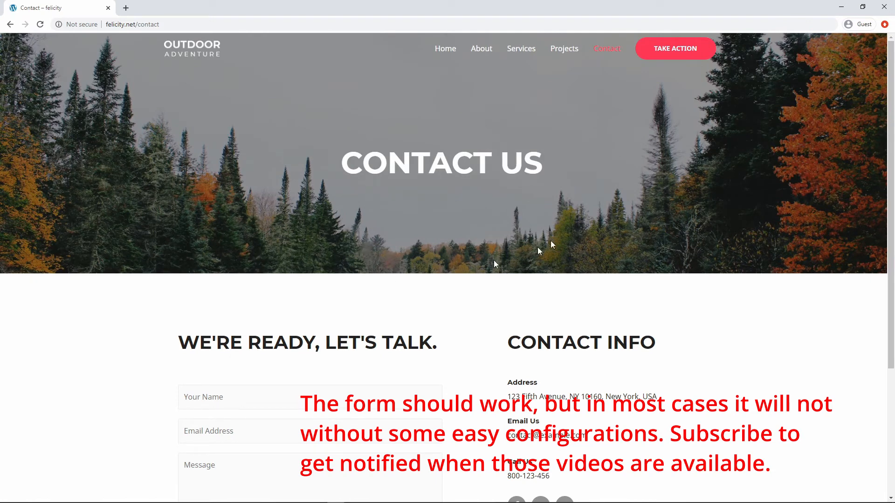
{"action": "left_click", "coordinate": [446, 49]}
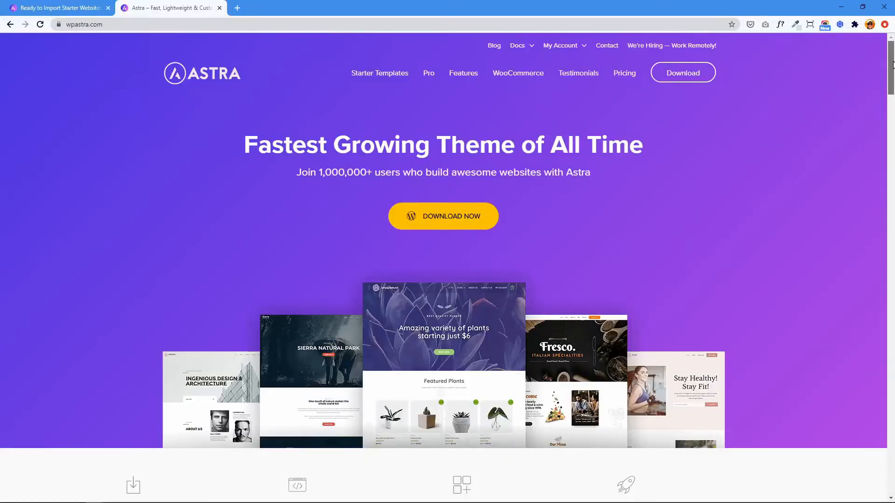
Examine the Astra theme's homepage at wpastra.com and read through the customer testimonials under "Join Over 1,000,000+ Astra Lovers!".
{"action": "scroll", "coordinate": [892, 77], "scroll_direction": "down", "scroll_amount": 2}
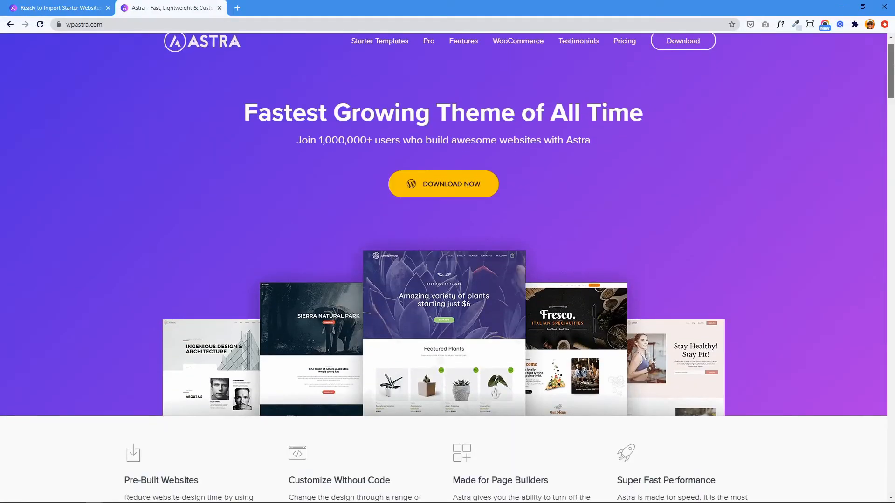
{"action": "left_click_drag", "start_coordinate": [893, 77], "coordinate": [890, 279]}
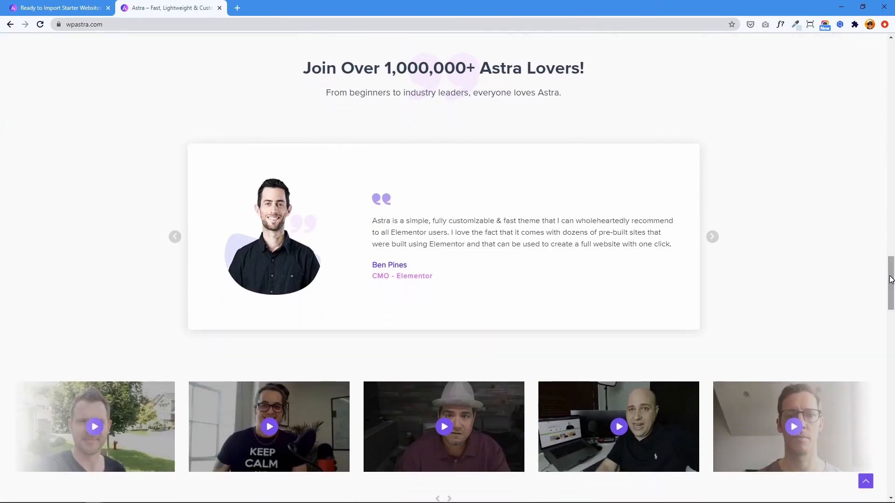
{"action": "left_click", "coordinate": [716, 238]}
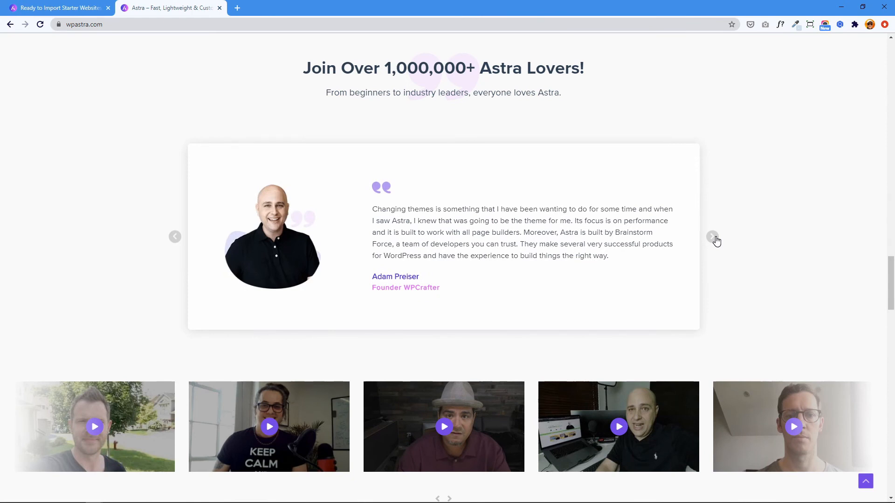
{"action": "left_click", "coordinate": [715, 238]}
{"action": "left_click", "coordinate": [716, 239]}
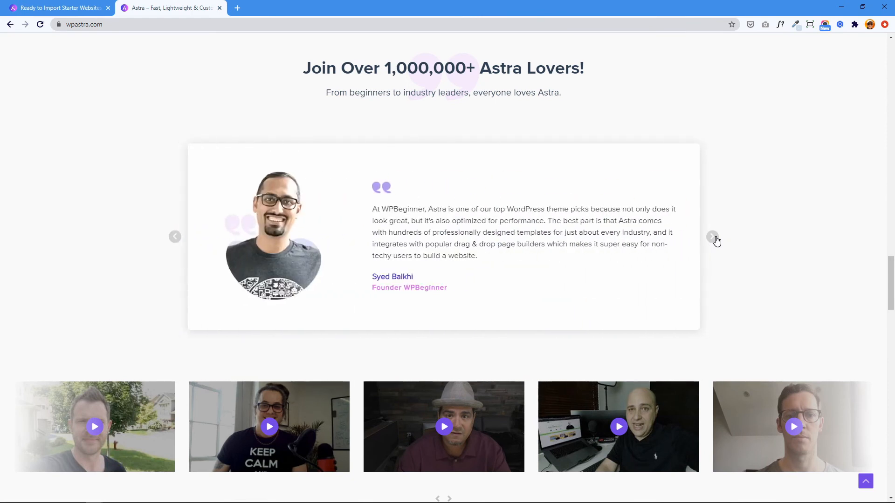
{"action": "left_click", "coordinate": [716, 239]}
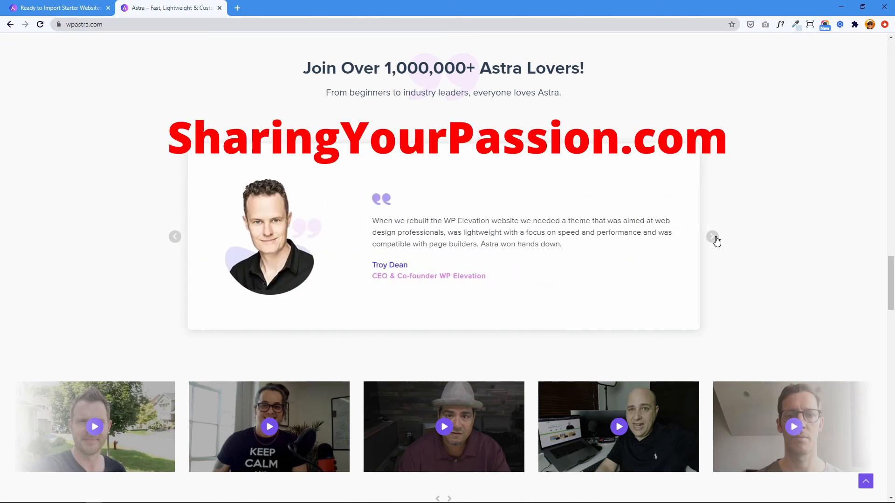
{"action": "left_click", "coordinate": [717, 239]}
{"action": "left_click", "coordinate": [716, 239]}
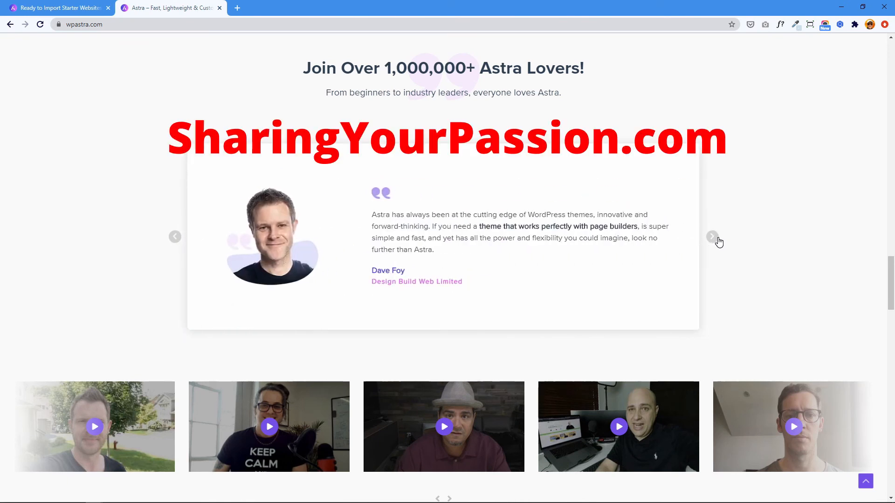
{"action": "left_click_drag", "start_coordinate": [890, 286], "coordinate": [835, 451]}
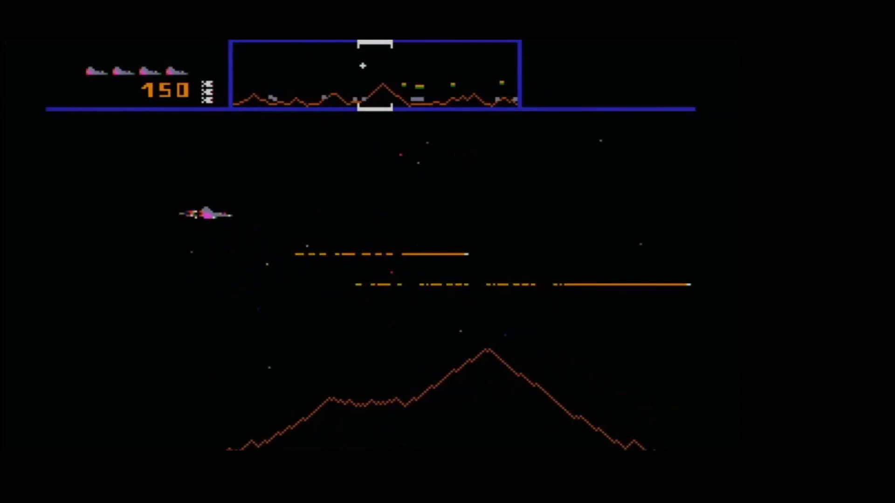